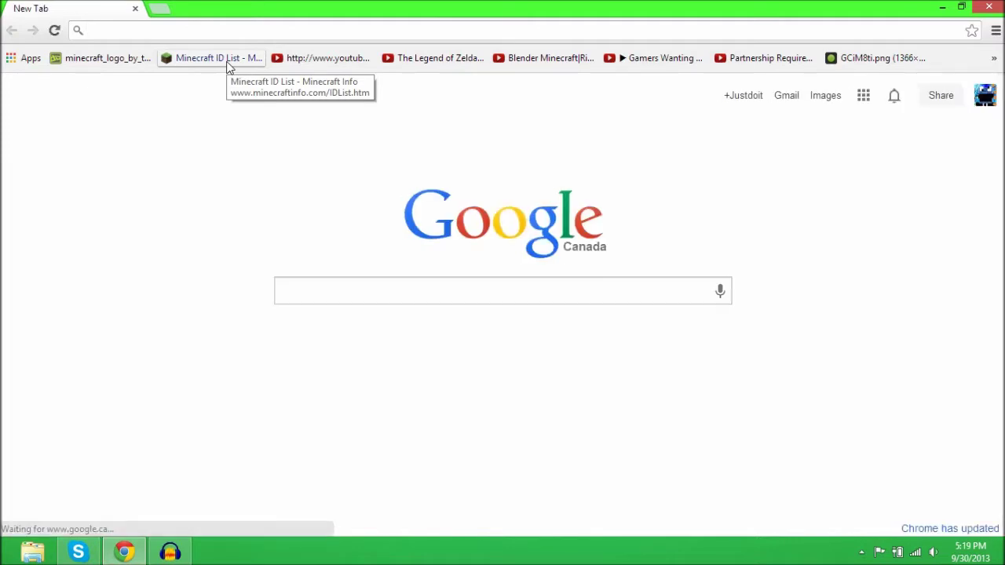
- Search the web for "olde verison of minecraft" and open the Download Old Minecraft Versions site at oldminecraft.com
{"action": "type", "text": "ol"}
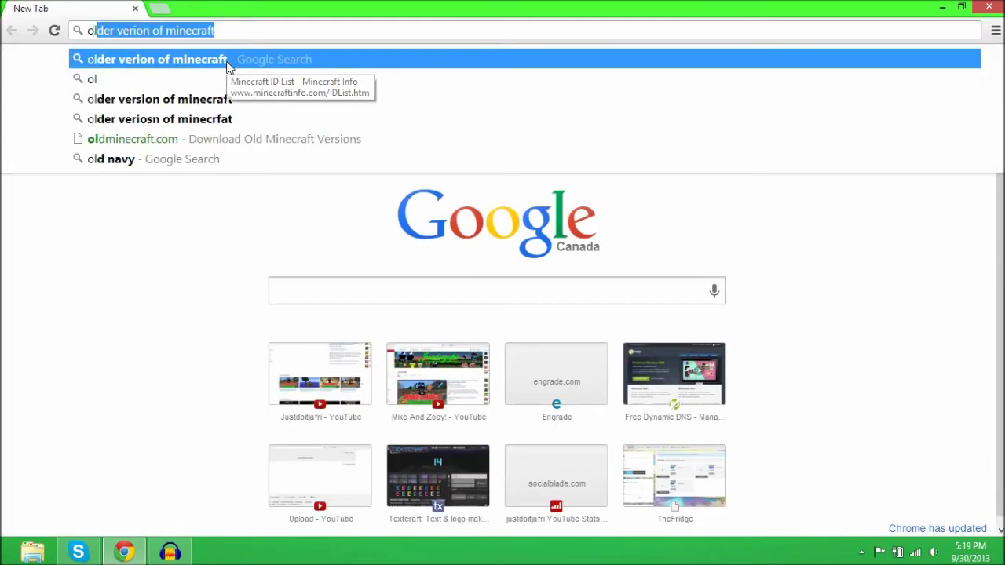
{"action": "type", "text": "de verison"}
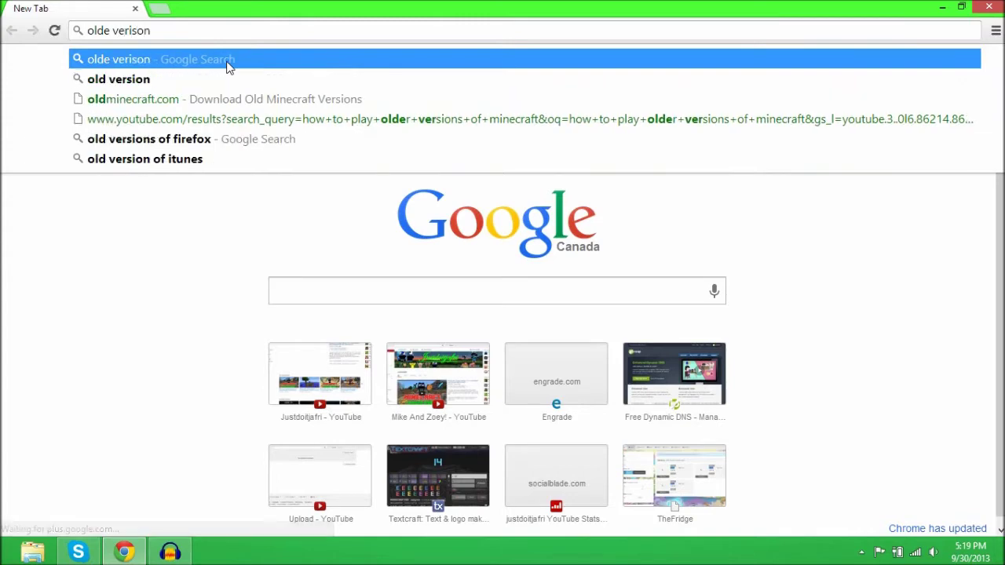
{"action": "type", "text": " of minecraft"}
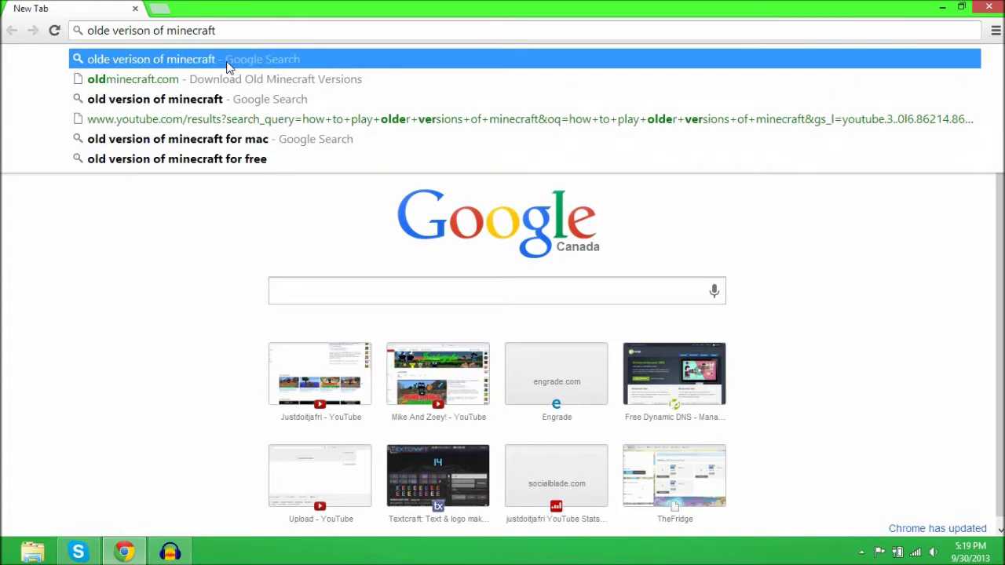
{"action": "key", "text": "Return"}
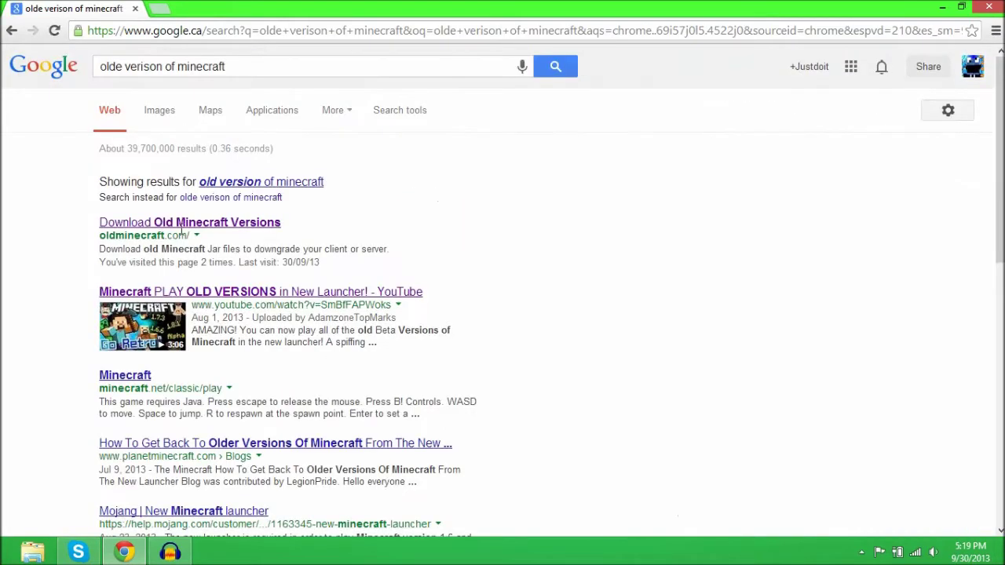
{"action": "left_click", "coordinate": [180, 223]}
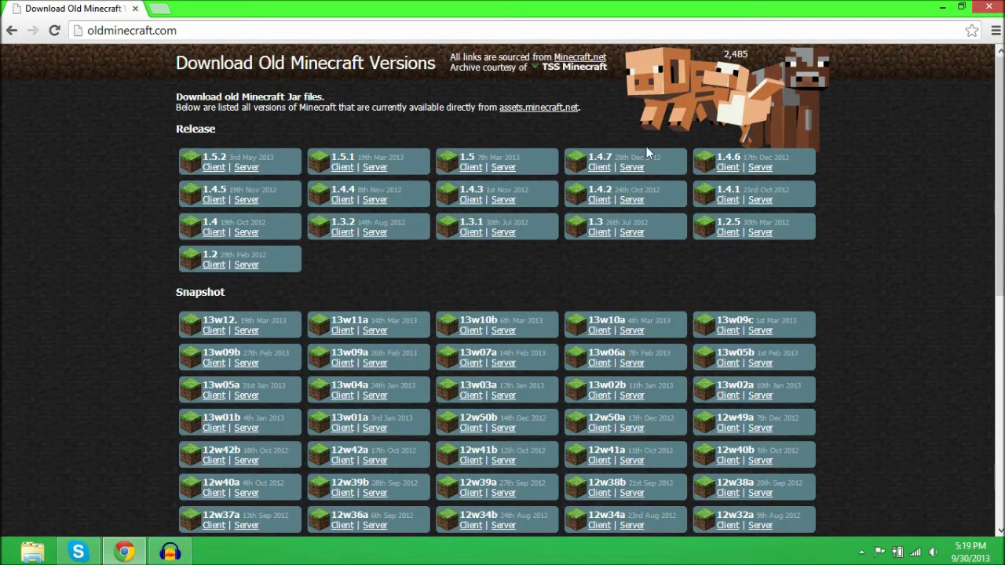
- Look through the site's release, snapshot, pre-release and release candidate lists and close the page
{"action": "scroll", "coordinate": [339, 335], "scroll_direction": "down", "scroll_amount": 2}
{"action": "scroll", "coordinate": [724, 363], "scroll_direction": "down", "scroll_amount": 4}
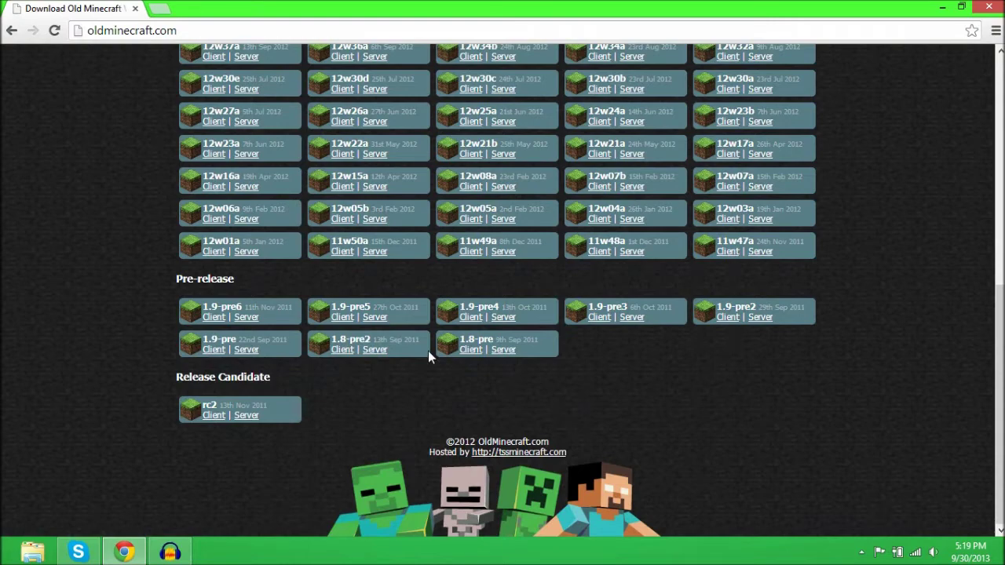
{"action": "scroll", "coordinate": [432, 357], "scroll_direction": "up", "scroll_amount": 5}
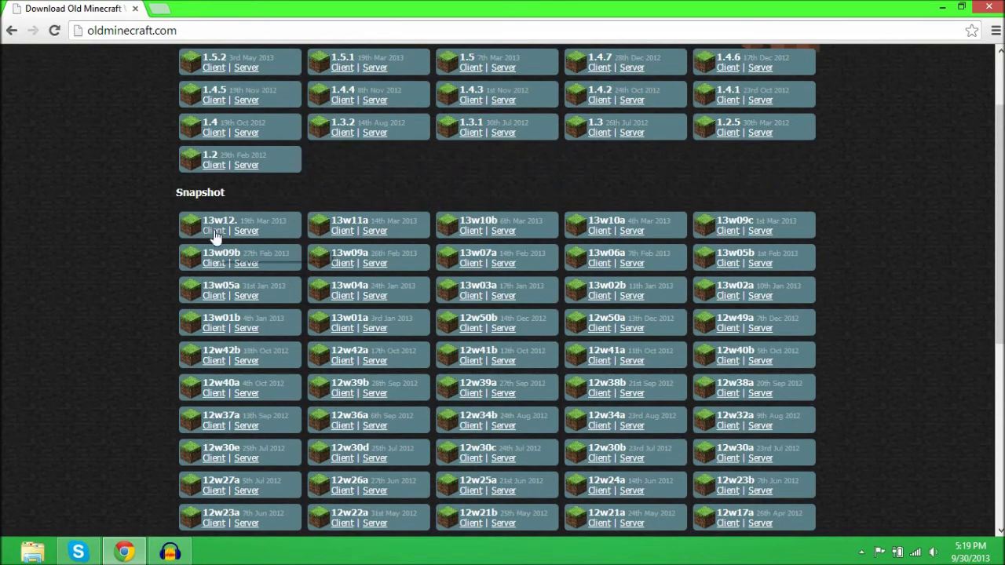
{"action": "scroll", "coordinate": [217, 220], "scroll_direction": "up", "scroll_amount": 2}
{"action": "scroll", "coordinate": [393, 262], "scroll_direction": "down", "scroll_amount": 6}
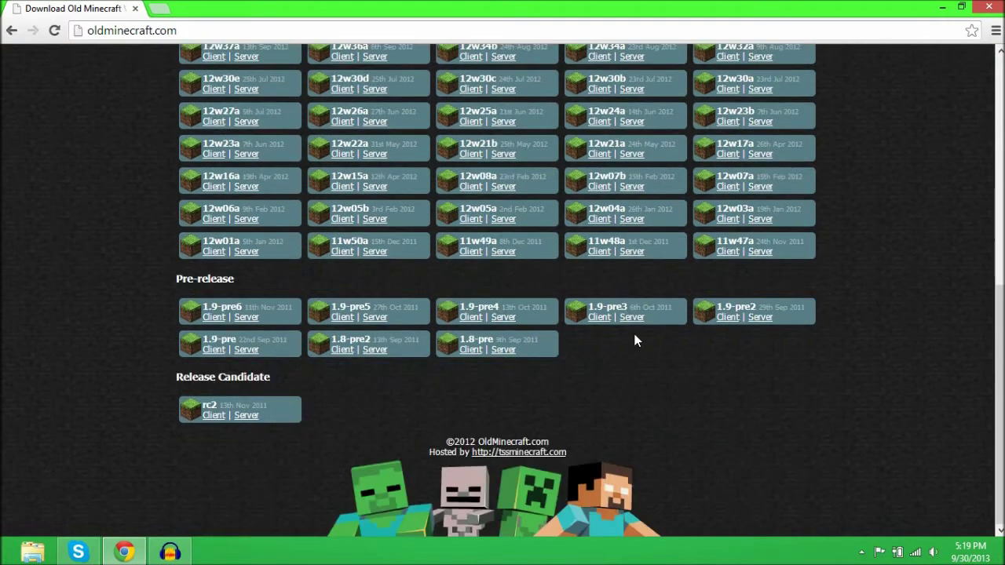
{"action": "left_click", "coordinate": [135, 8]}
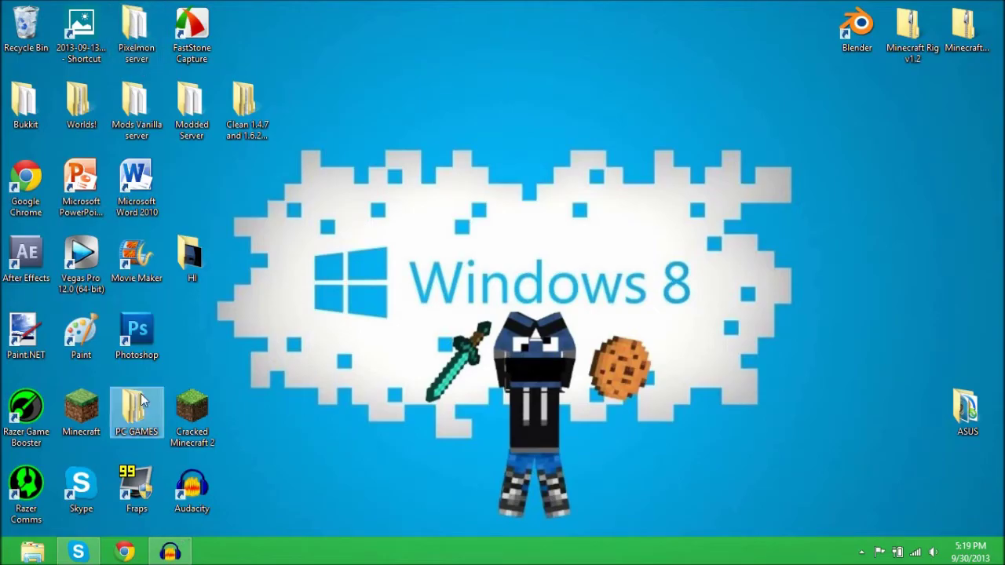
- Open the Minecraft launcher maximized and create a new profile named with the player's username followed by "Beta"
{"action": "double_click", "coordinate": [89, 423]}
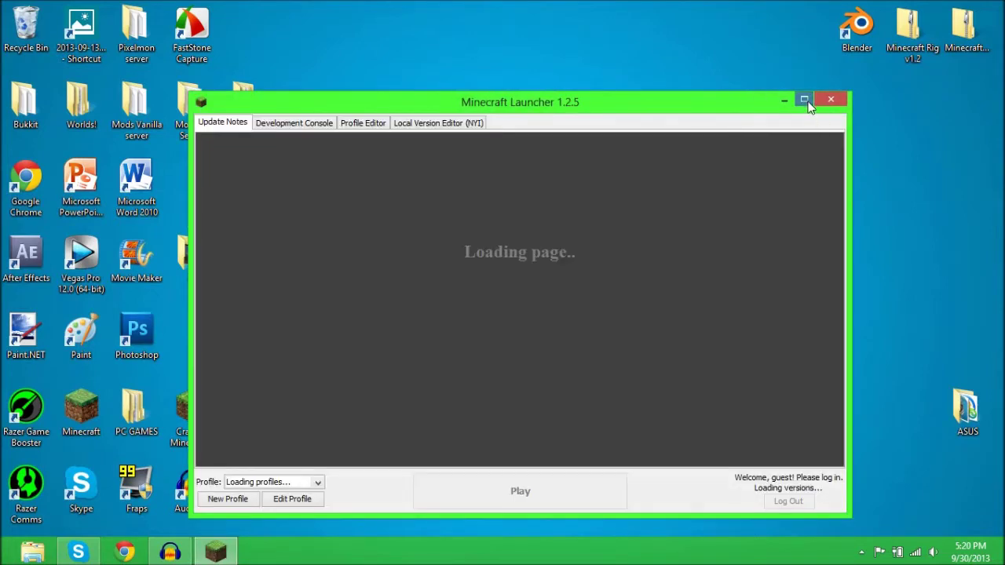
{"action": "left_click", "coordinate": [806, 101]}
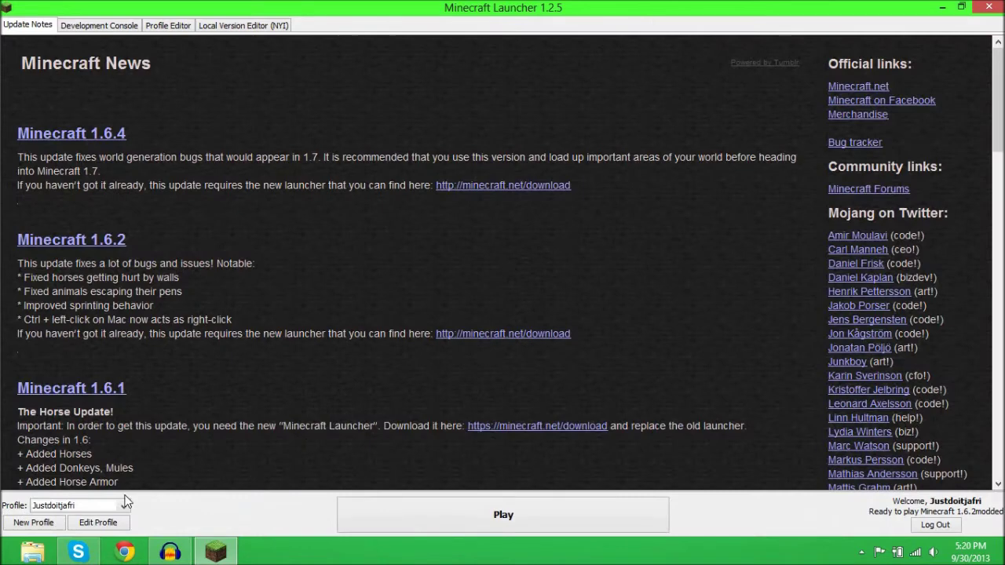
{"action": "left_click", "coordinate": [33, 522]}
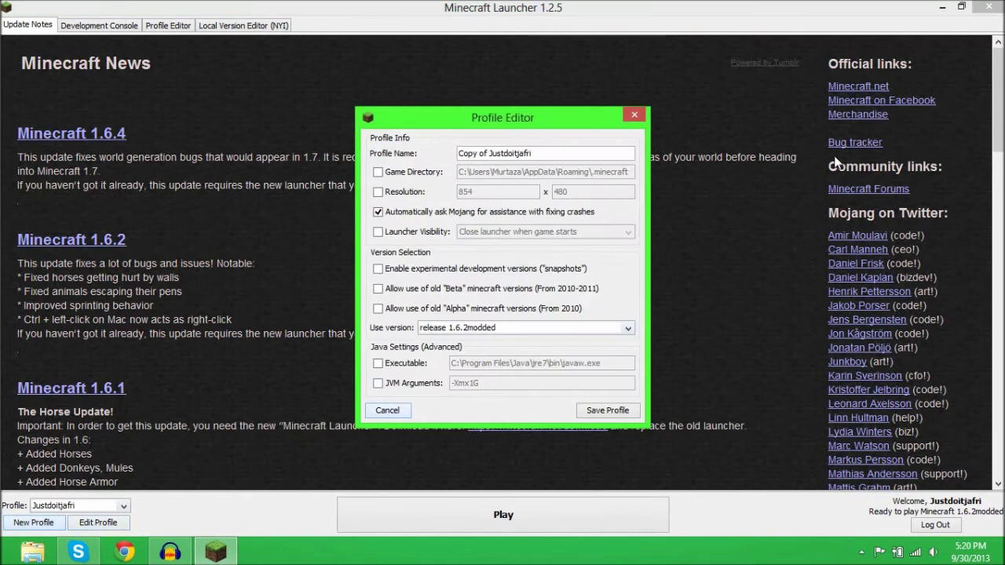
{"action": "key", "text": "ctrl+a"}
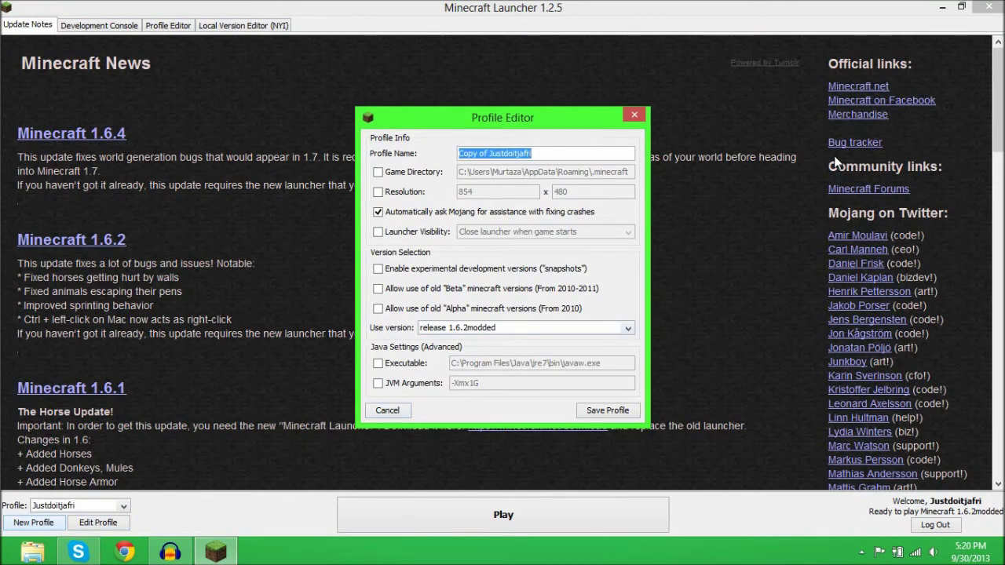
{"action": "key", "text": "BackSpace"}
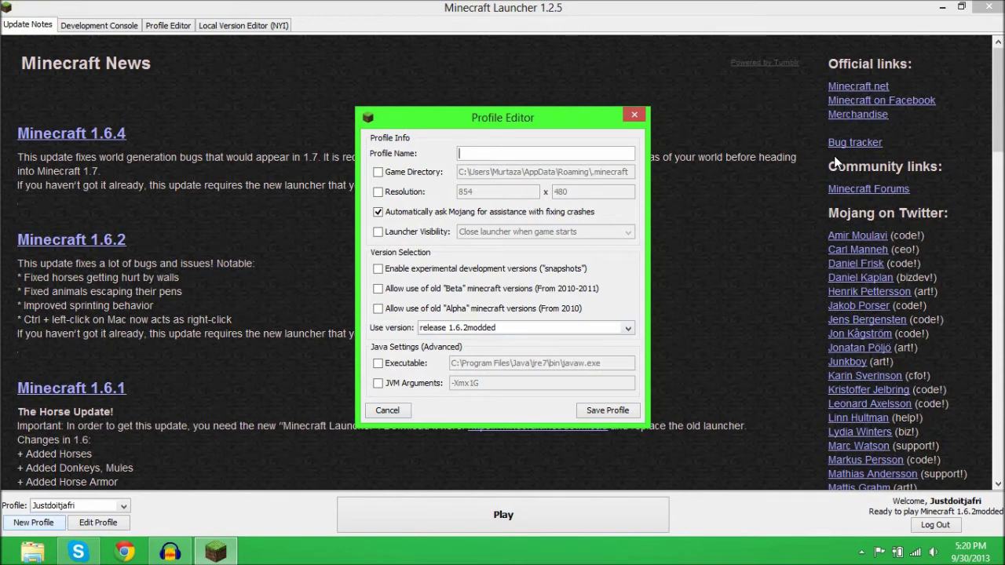
{"action": "type", "text": "Justdoitjafri Beta"}
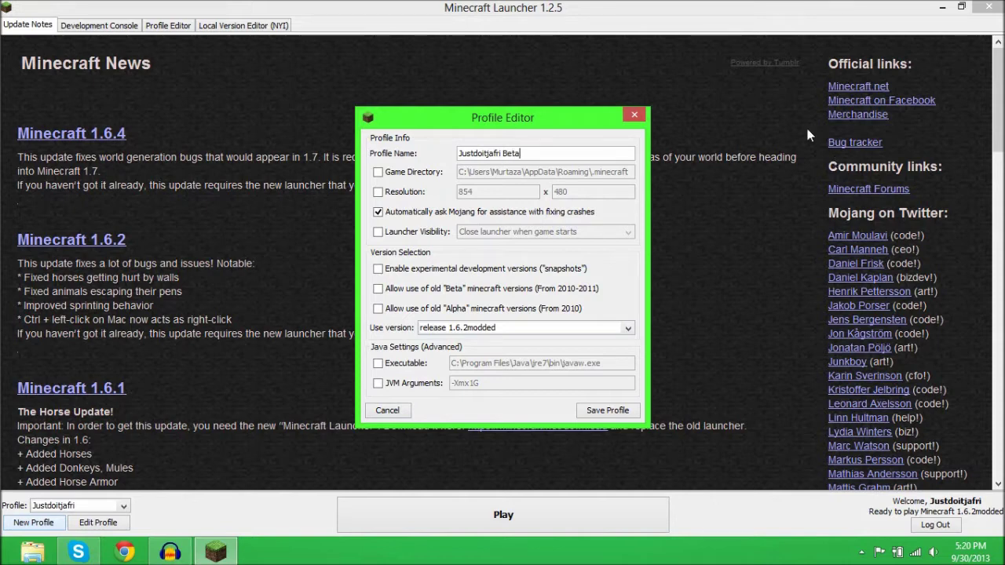
- Enable experimental snapshots and the old "Beta" and "Alpha" Minecraft versions for the profile, accepting each warning
{"action": "left_click", "coordinate": [527, 270]}
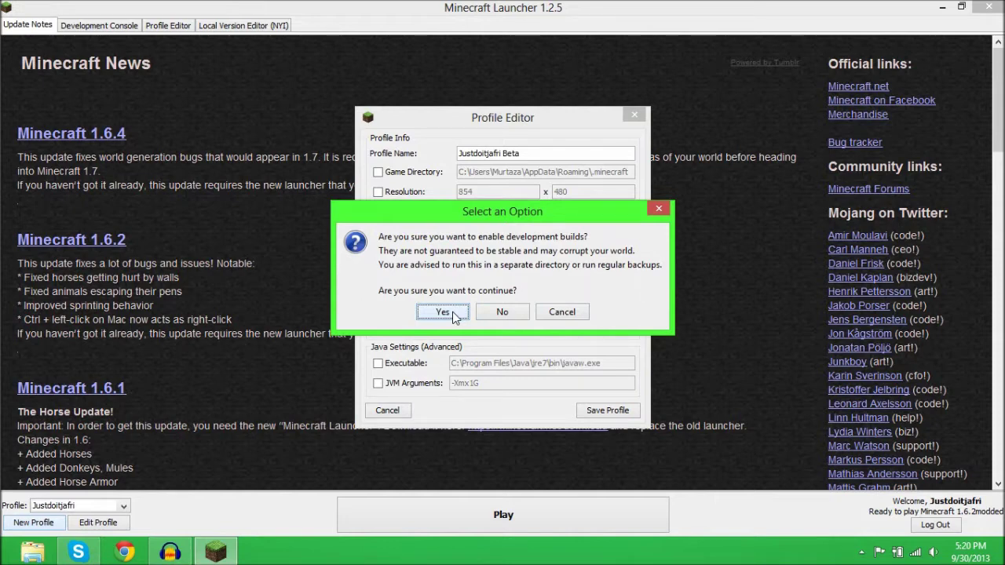
{"action": "left_click", "coordinate": [453, 313]}
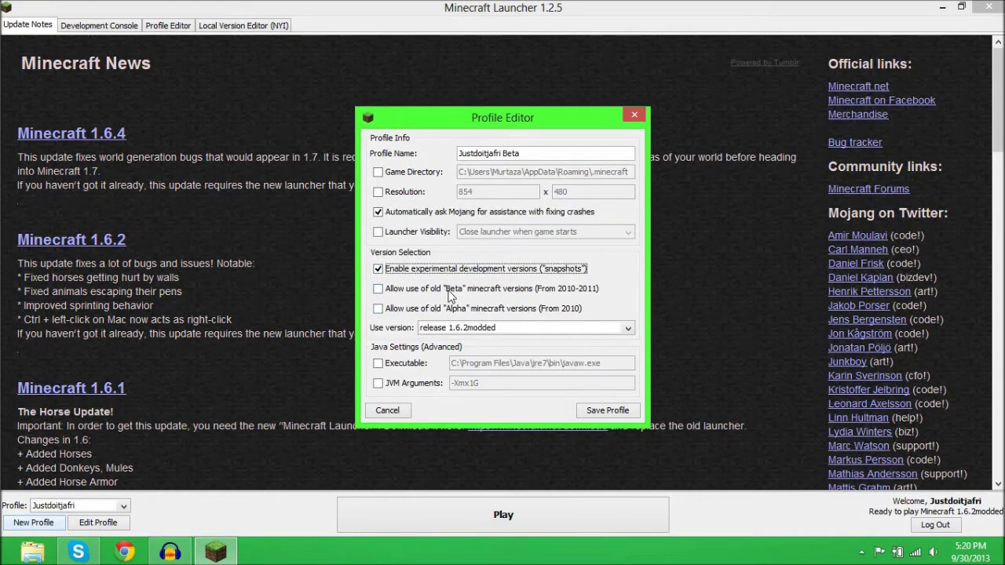
{"action": "left_click", "coordinate": [449, 291]}
{"action": "left_click", "coordinate": [452, 314]}
{"action": "left_click", "coordinate": [452, 309]}
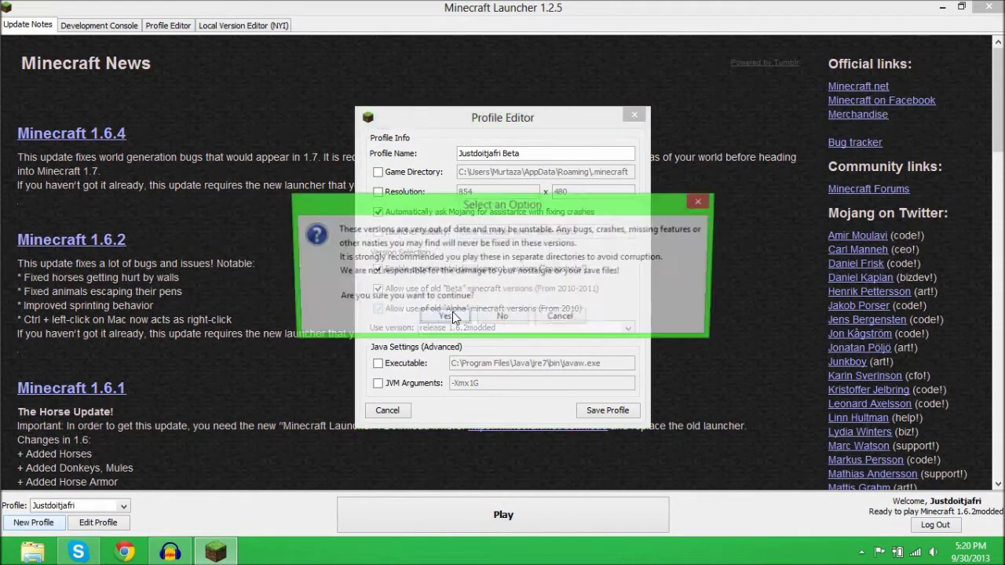
{"action": "left_click", "coordinate": [453, 313]}
- Set the profile to use version old-alpha rd-132211 and save the profile
{"action": "left_click", "coordinate": [467, 330]}
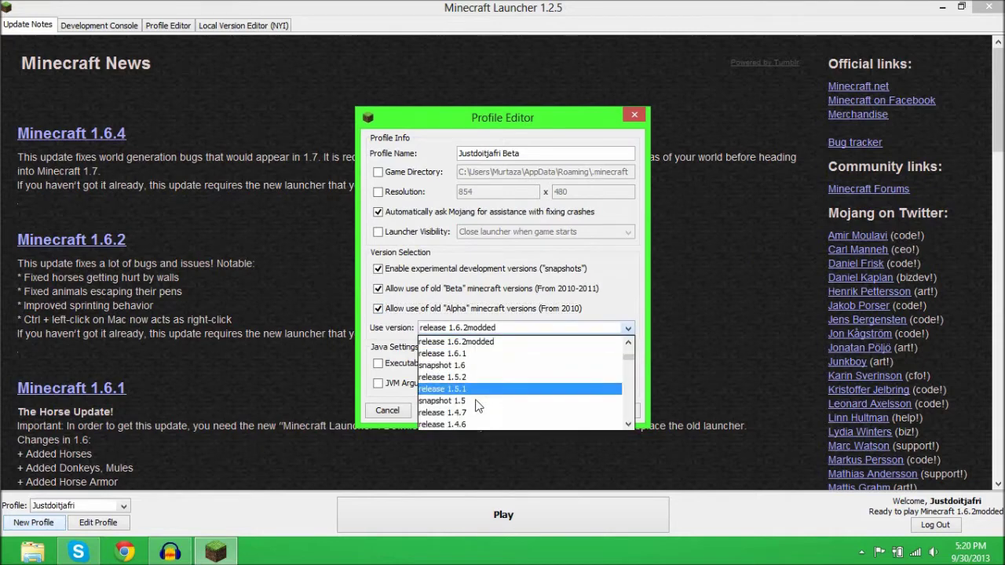
{"action": "scroll", "coordinate": [479, 401], "scroll_direction": "down", "scroll_amount": 20}
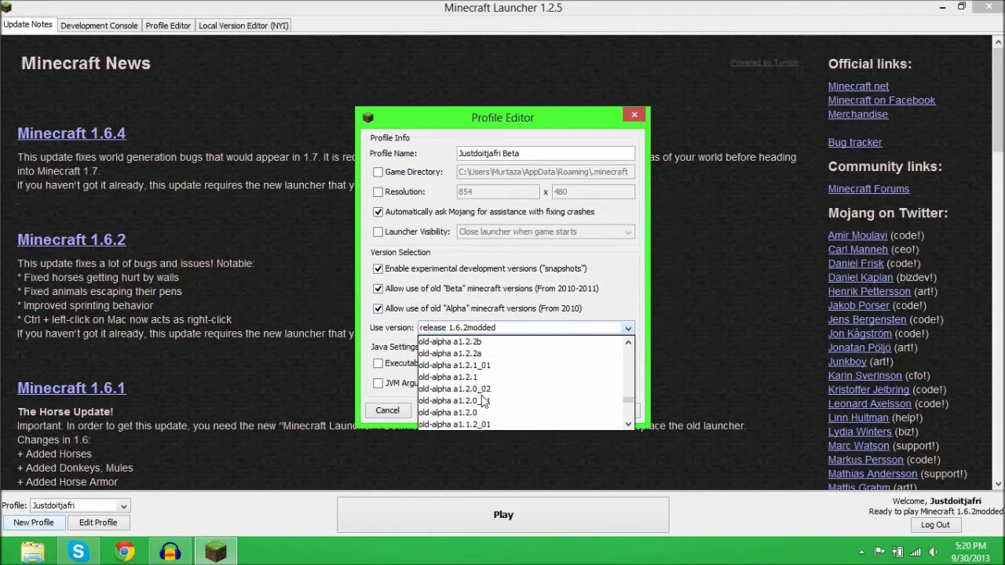
{"action": "scroll", "coordinate": [482, 401], "scroll_direction": "down", "scroll_amount": 10}
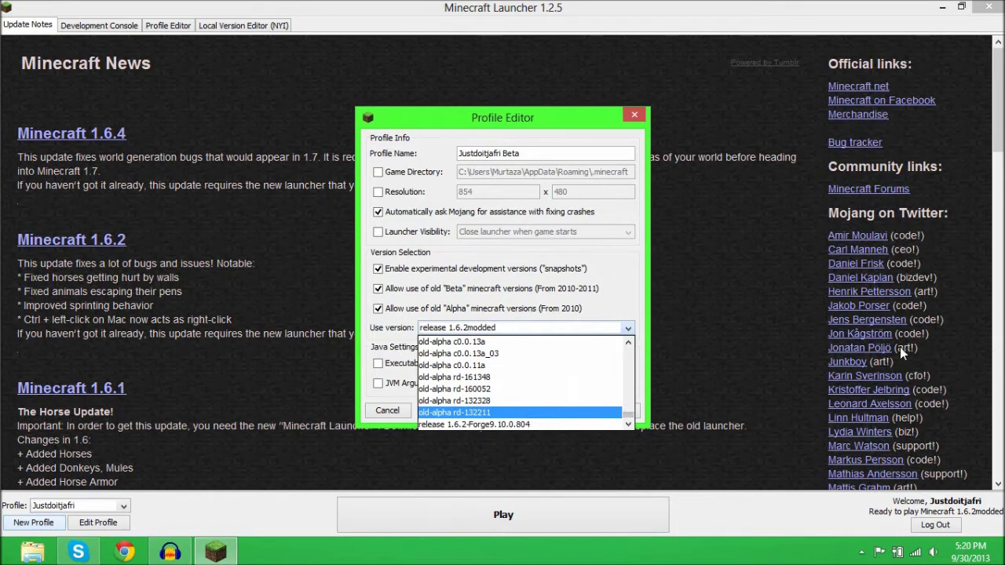
{"action": "left_click", "coordinate": [457, 413]}
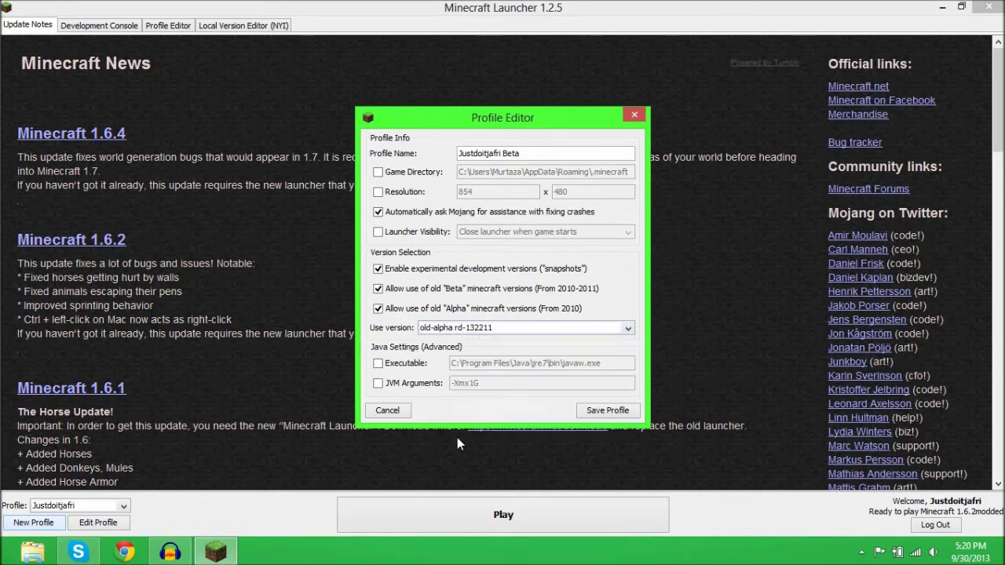
{"action": "left_click", "coordinate": [607, 411]}
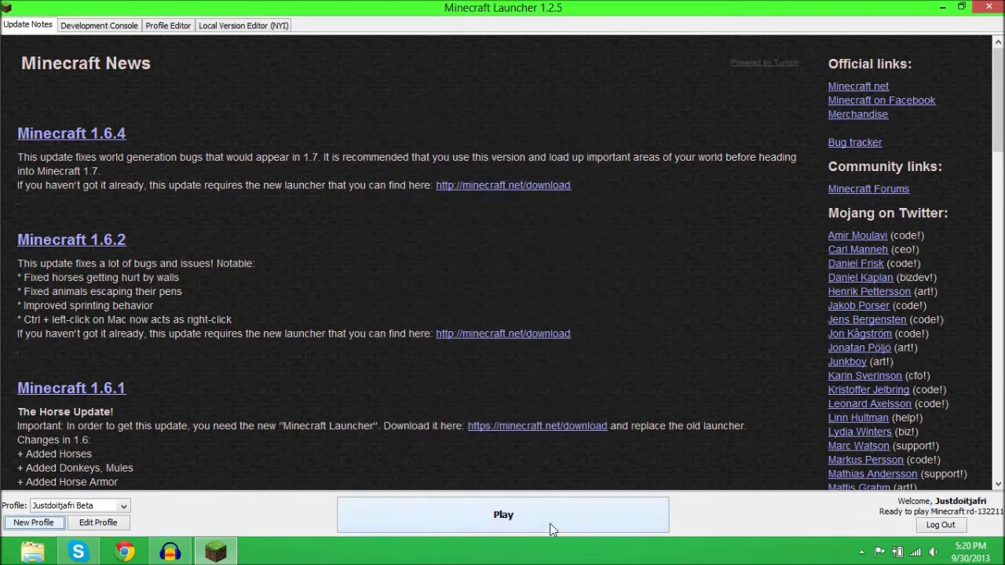
- Launch the game with the new profile and try out removing blocks, placing blocks and walking around in the world
{"action": "left_click", "coordinate": [546, 531]}
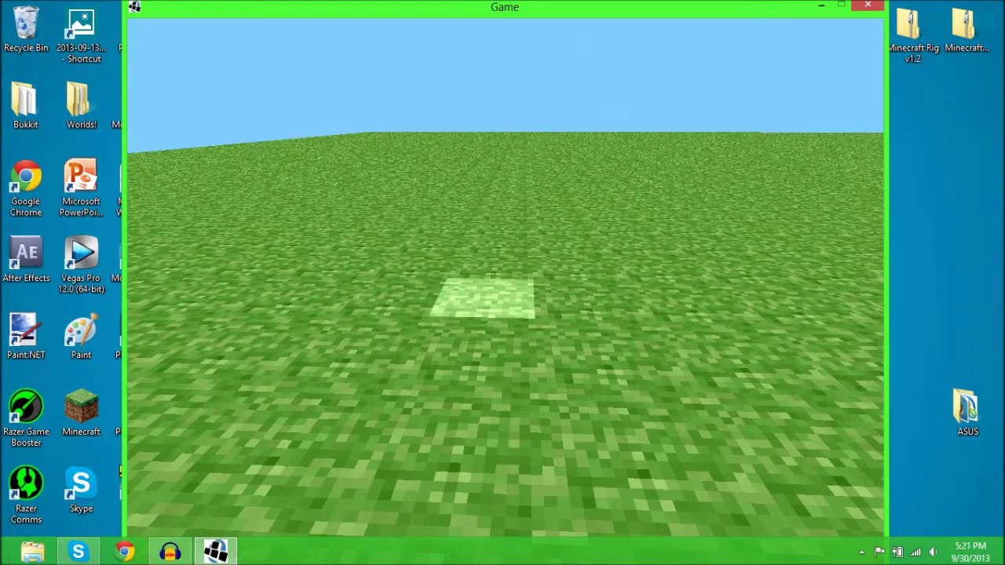
{"action": "left_click", "coordinate": [506, 275]}
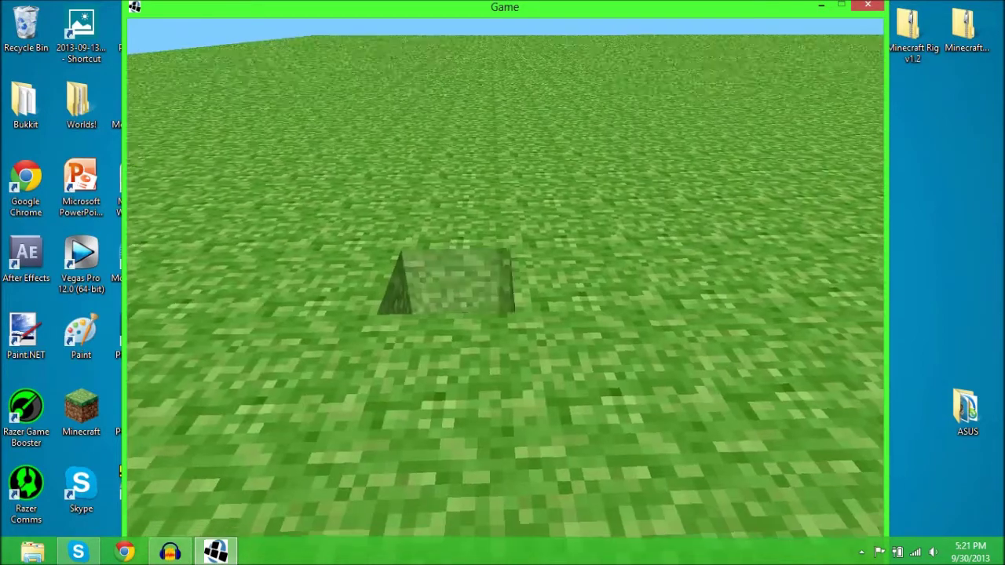
{"action": "left_click", "coordinate": [506, 275]}
{"action": "right_click", "coordinate": [506, 275]}
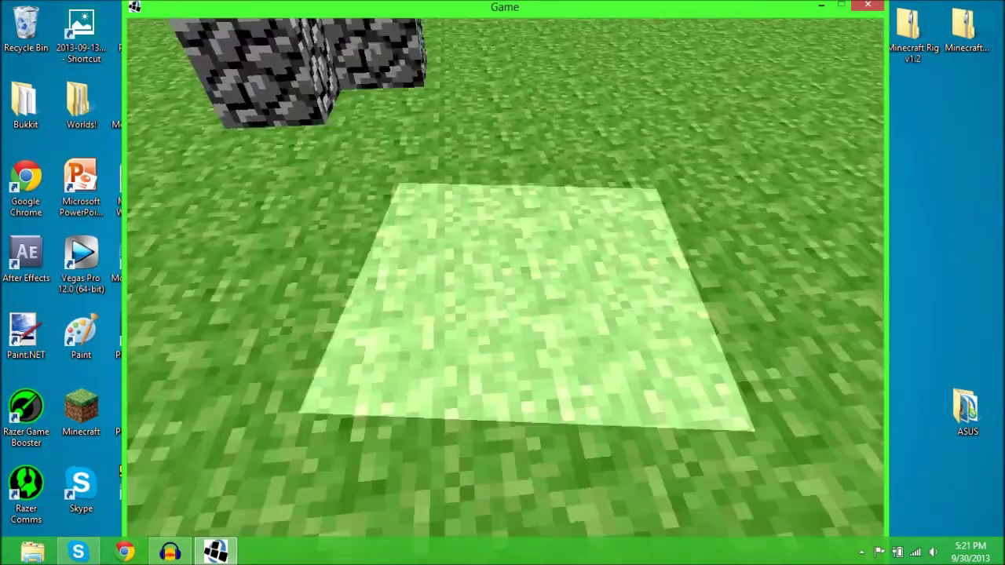
{"action": "key", "text": "w"}
{"action": "key", "text": "s"}
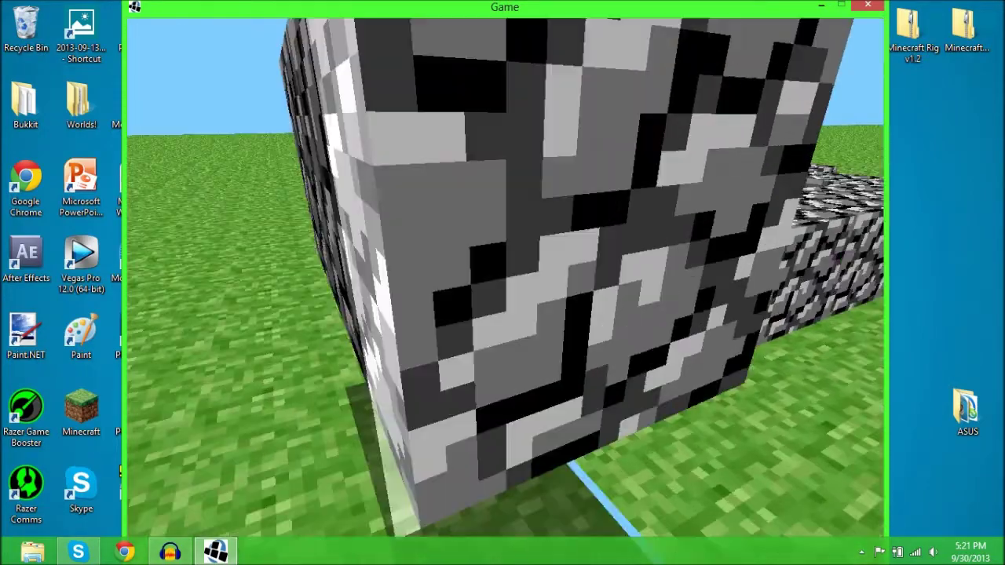